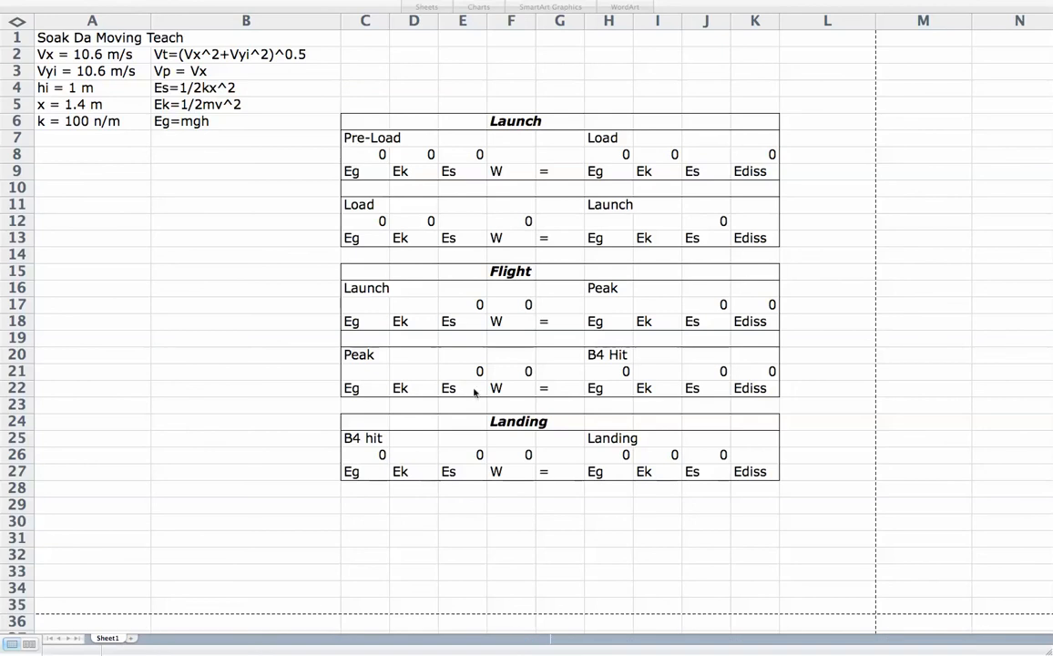
Enter the formula =.58*100*1.4^2 for the Load elastic energy (Es) in cell J8.
left_click(695, 155)
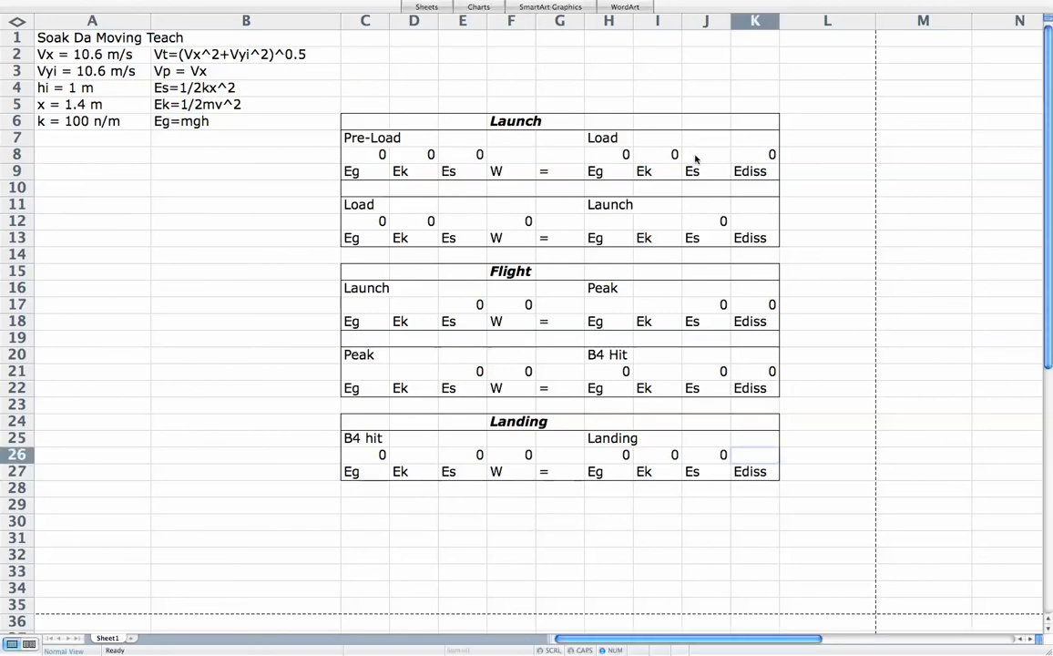
left_click(695, 158)
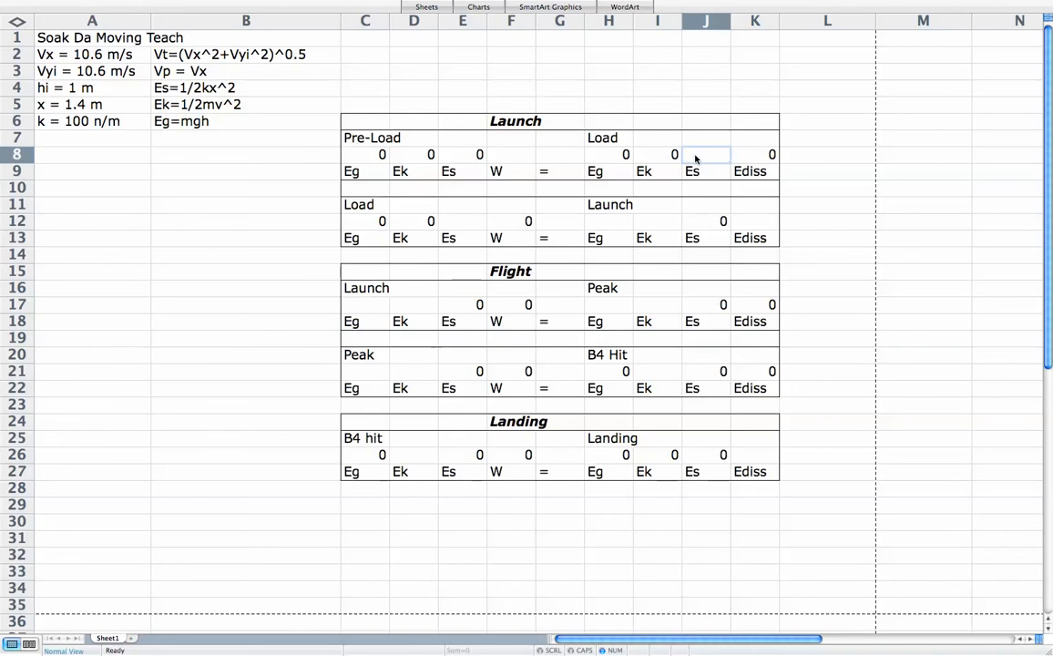
type("=")
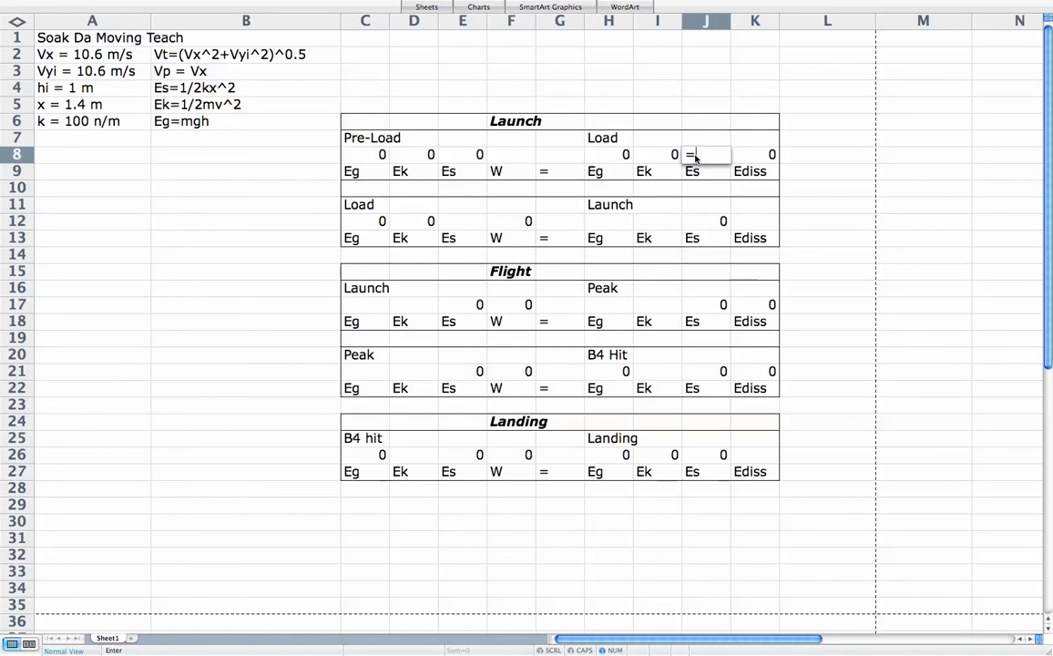
type(".58")
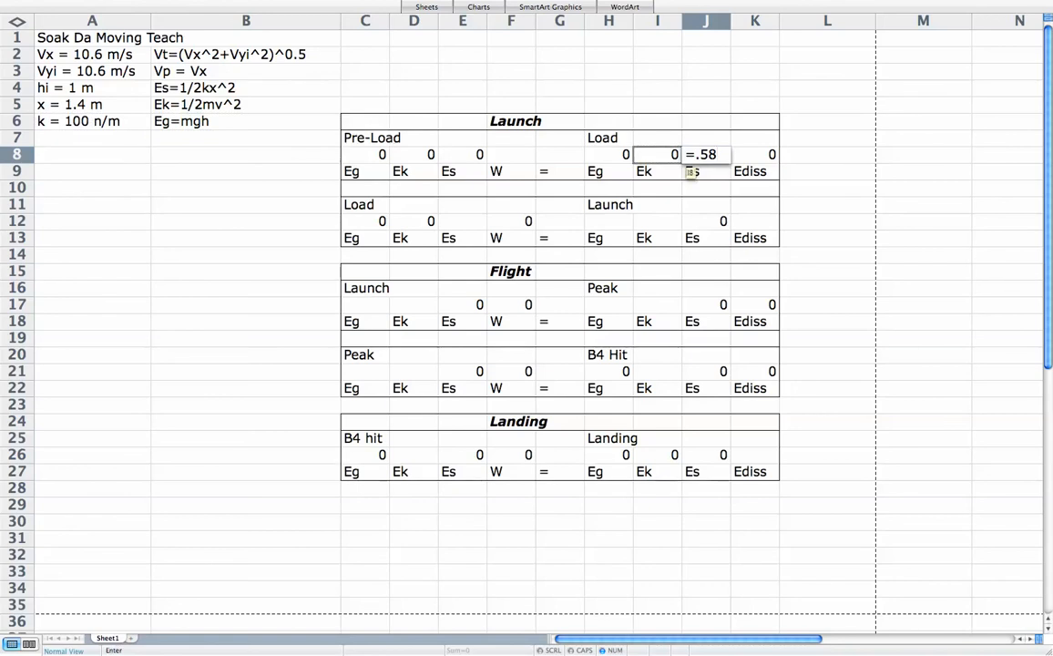
type("*100")
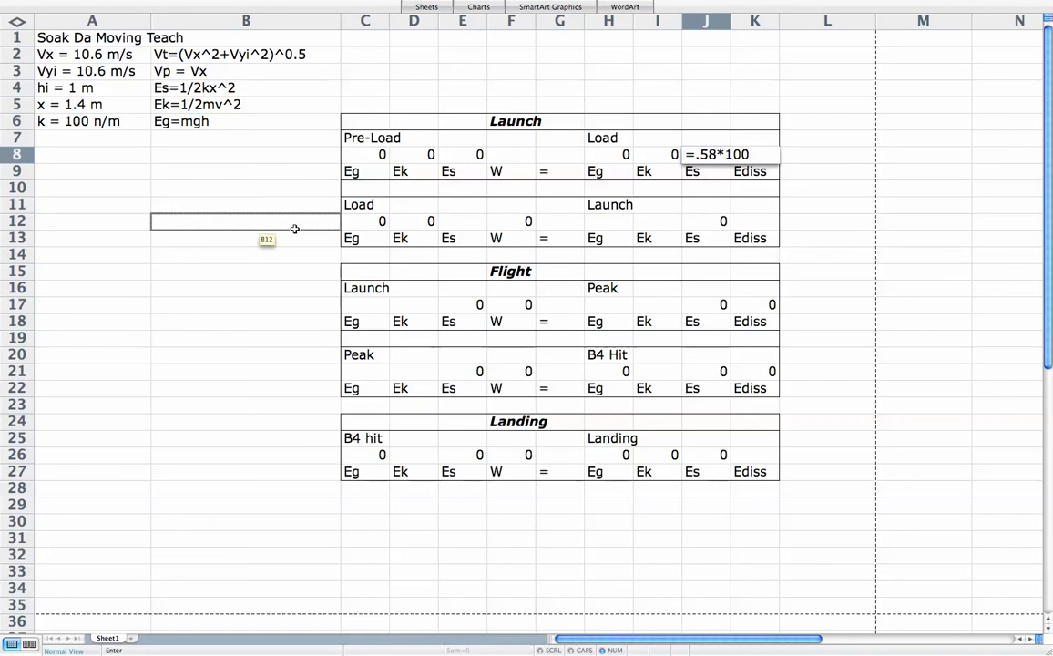
type("*")
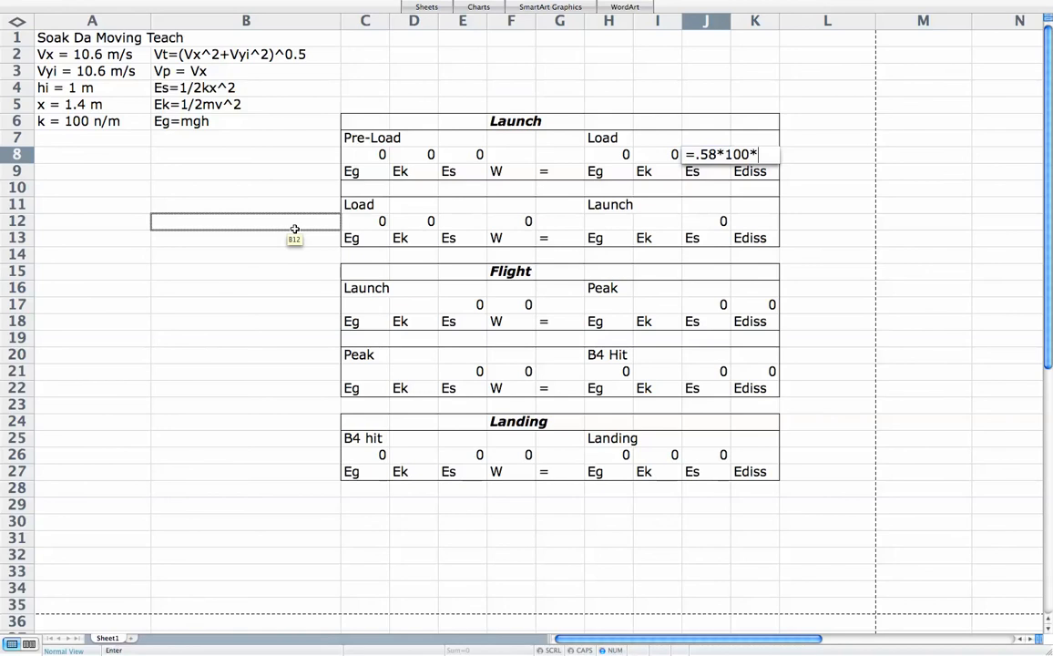
type("1.")
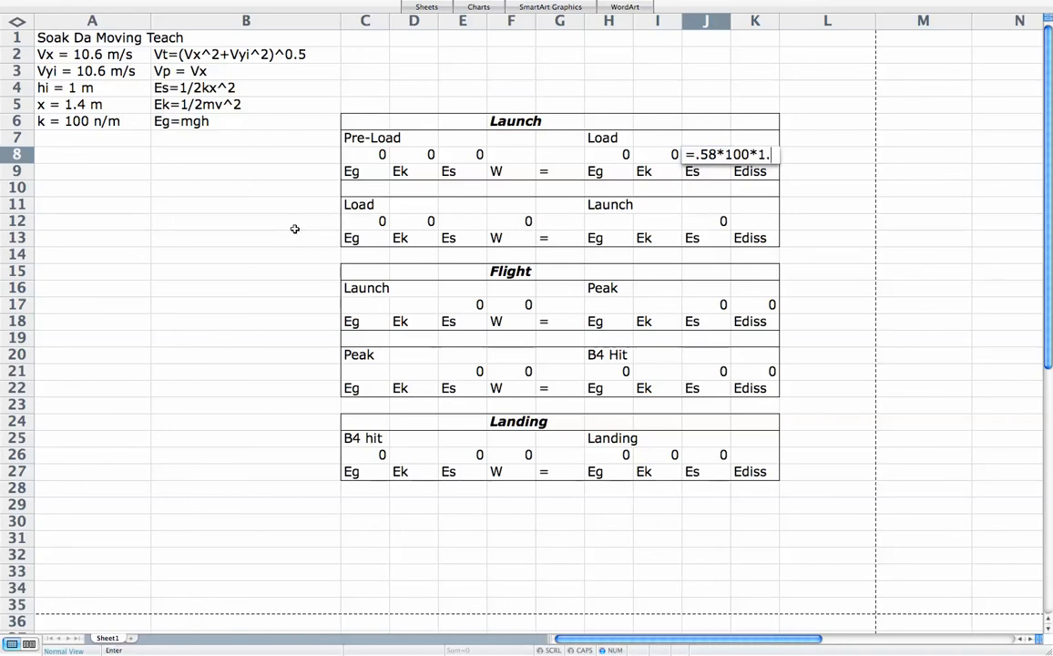
type("4^2")
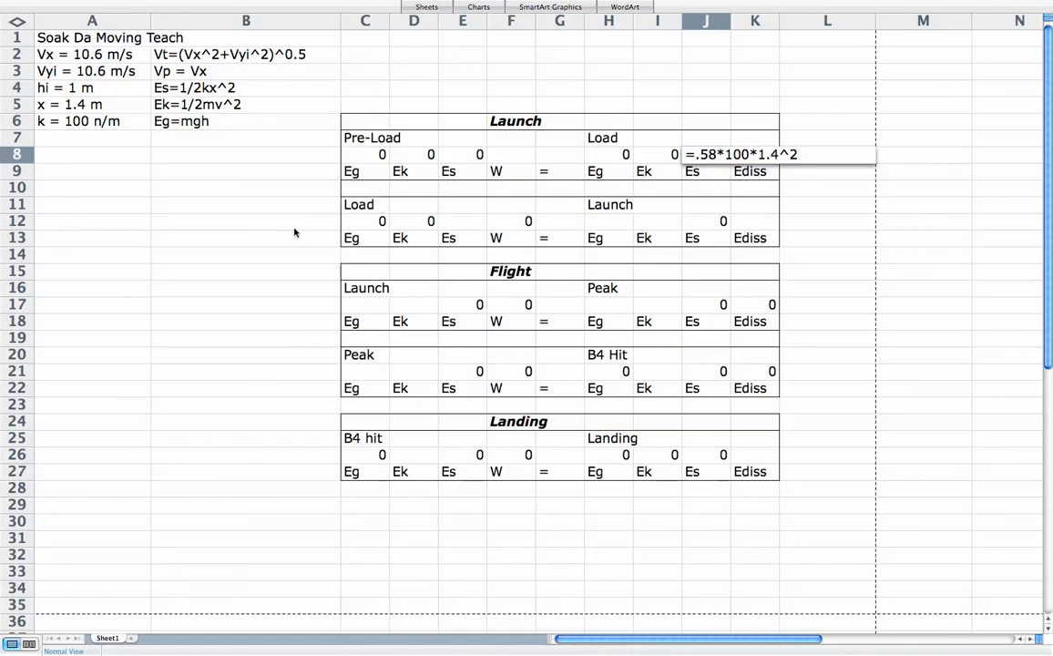
key("Return")
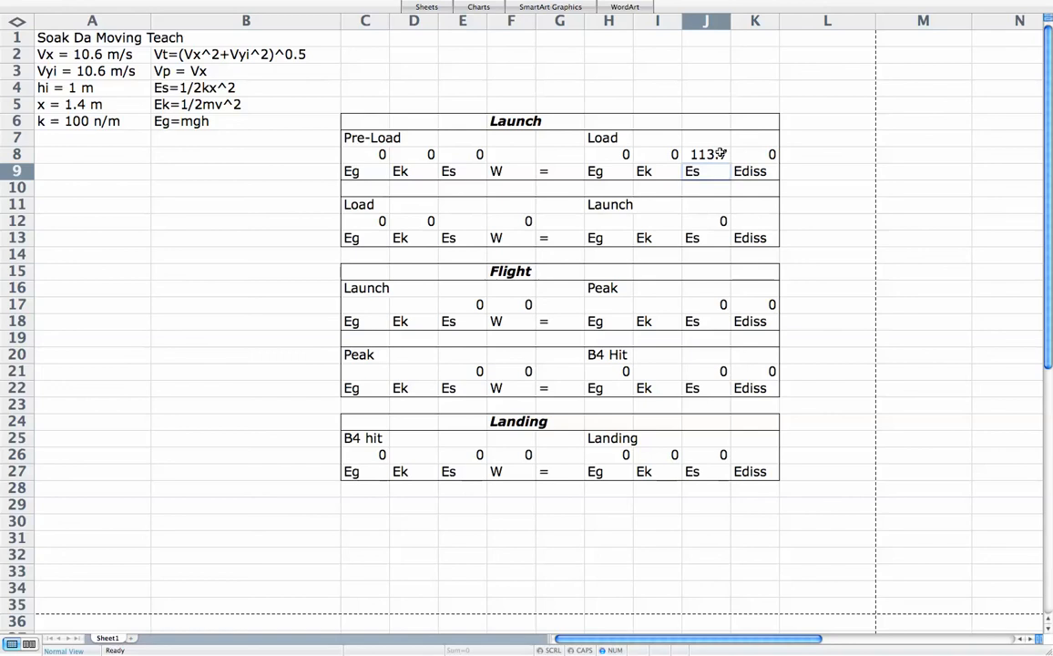
Set the Pre-Load work (W) in cell F8 equal to the Load Es value with =J8.
left_click(509, 152)
type("=")
left_click(708, 155)
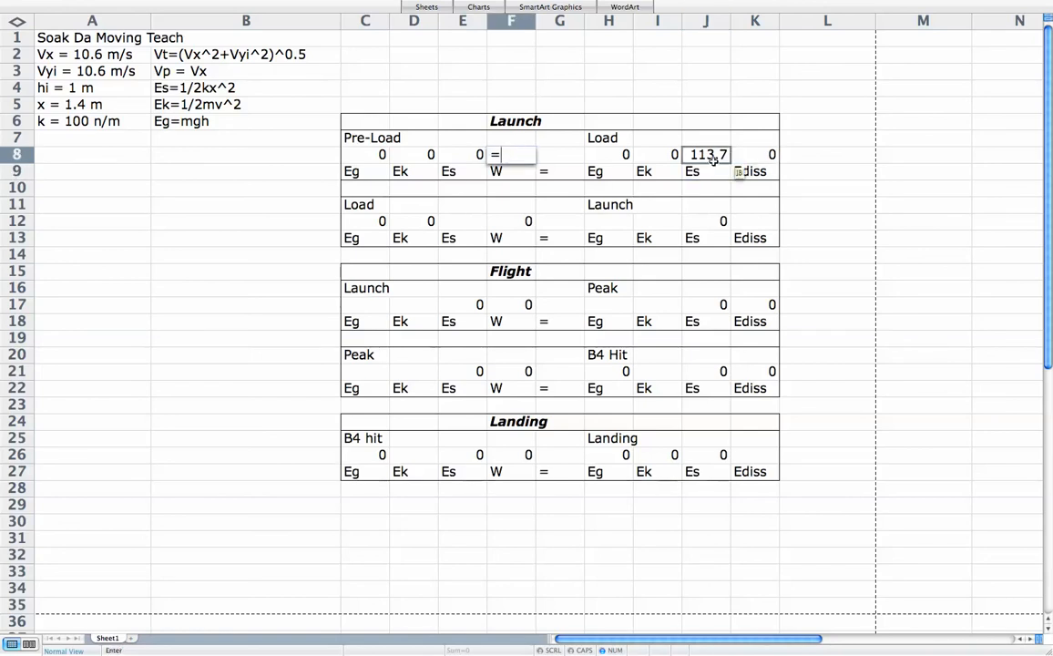
key("Return")
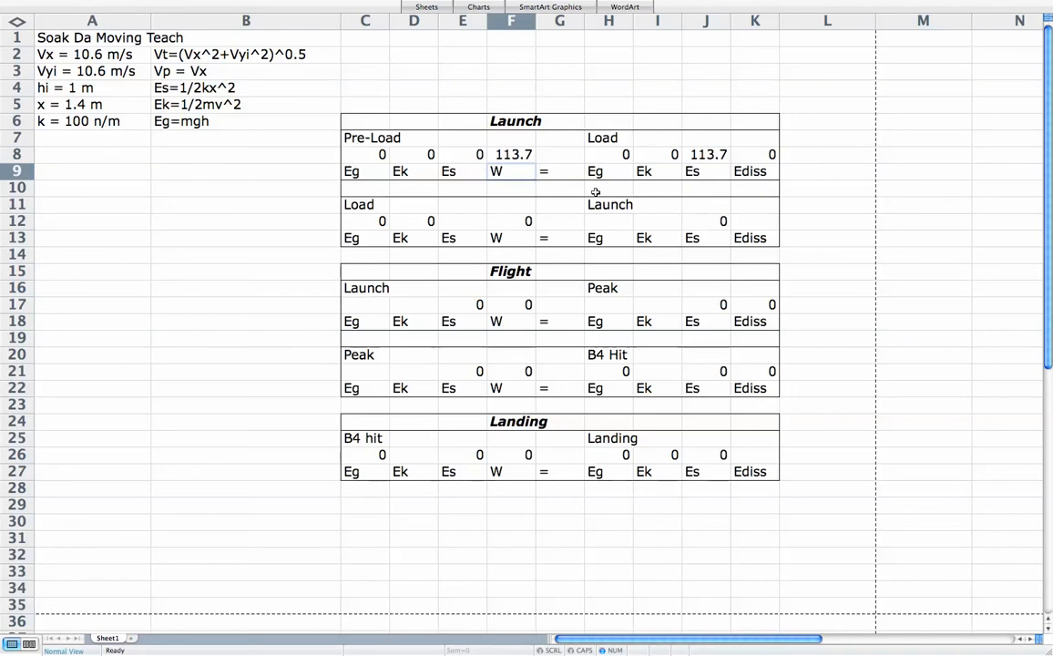
Link the Load Es in cell E12 of the second Launch equation to the first equation's Es with =J8.
left_click(456, 227)
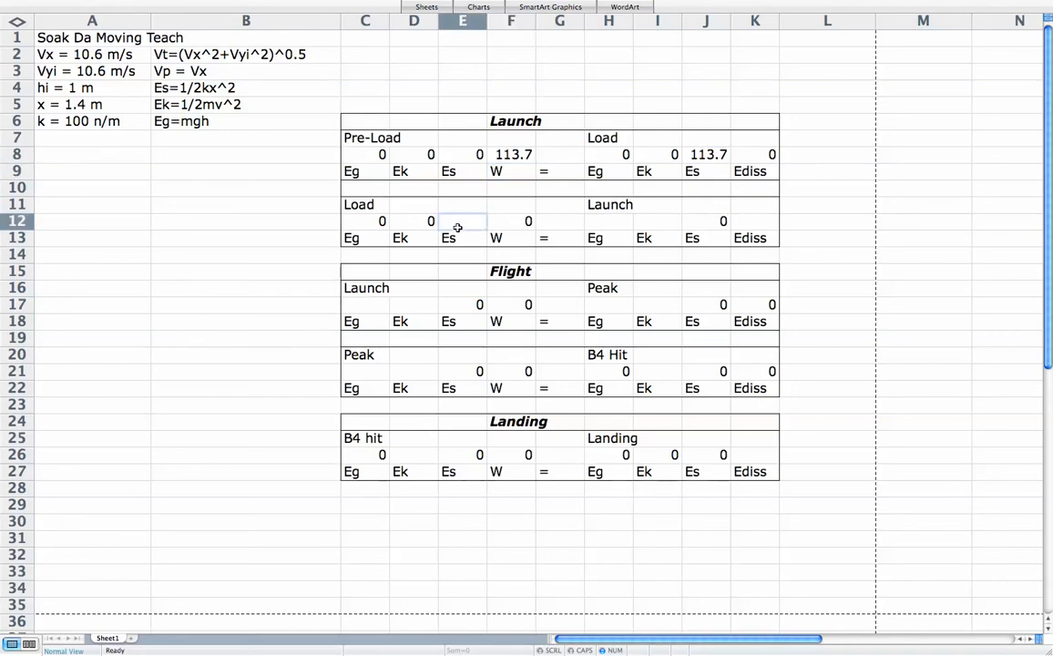
type("=")
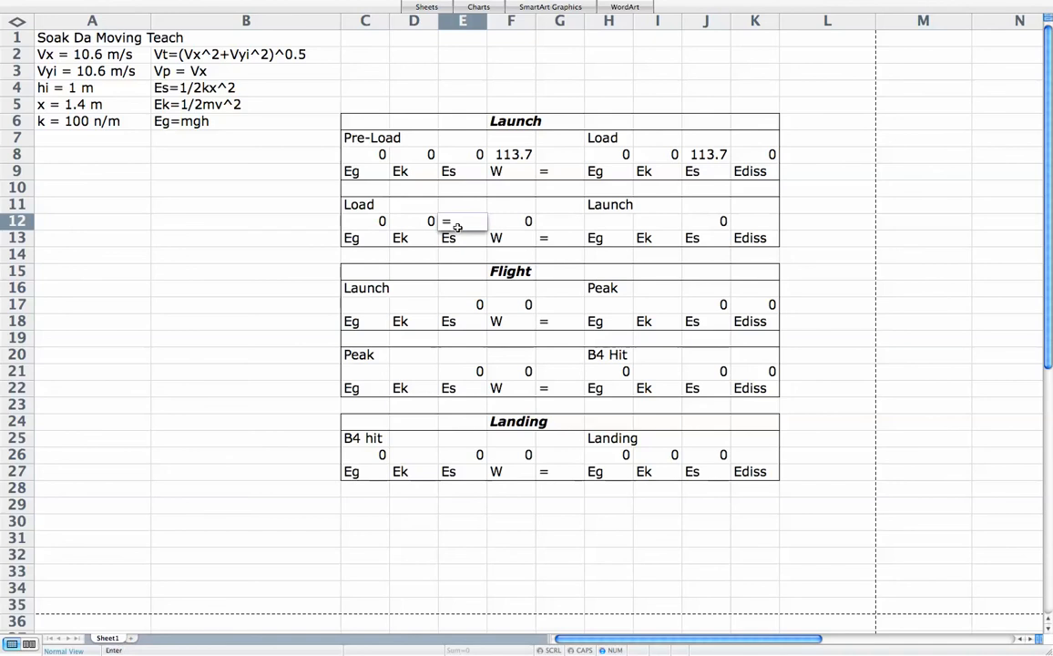
left_click_drag(459, 228, 508, 225)
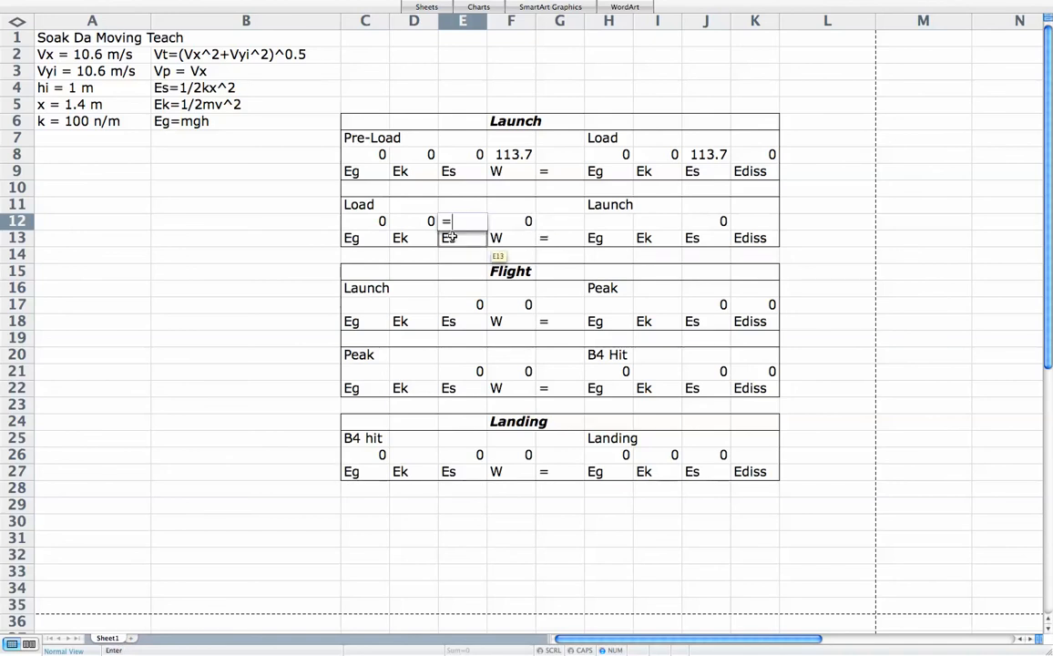
left_click(713, 156)
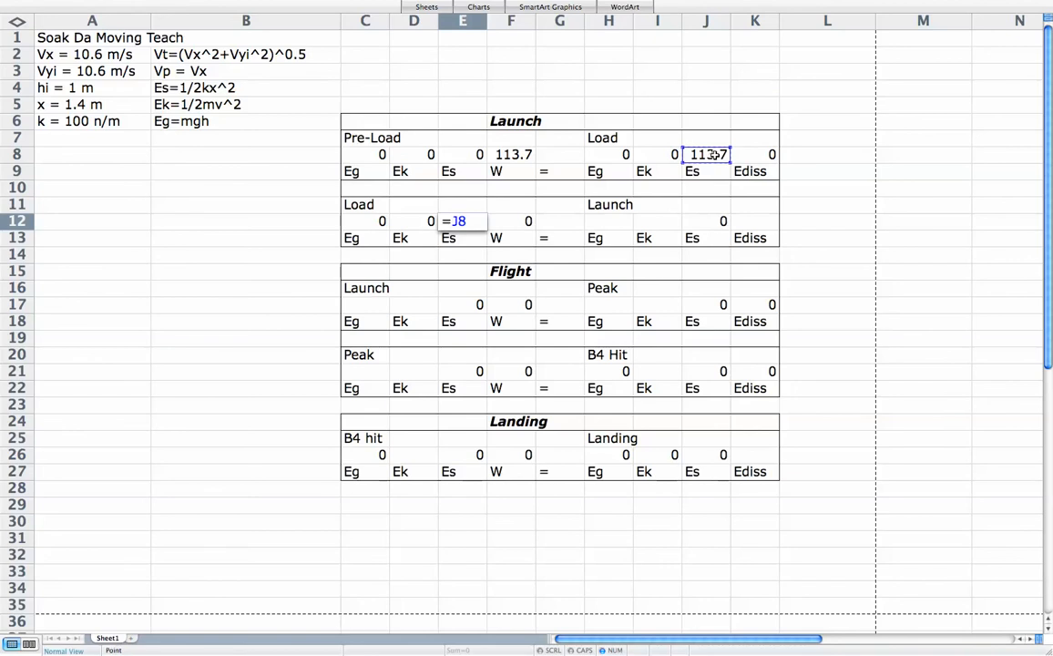
key("Return")
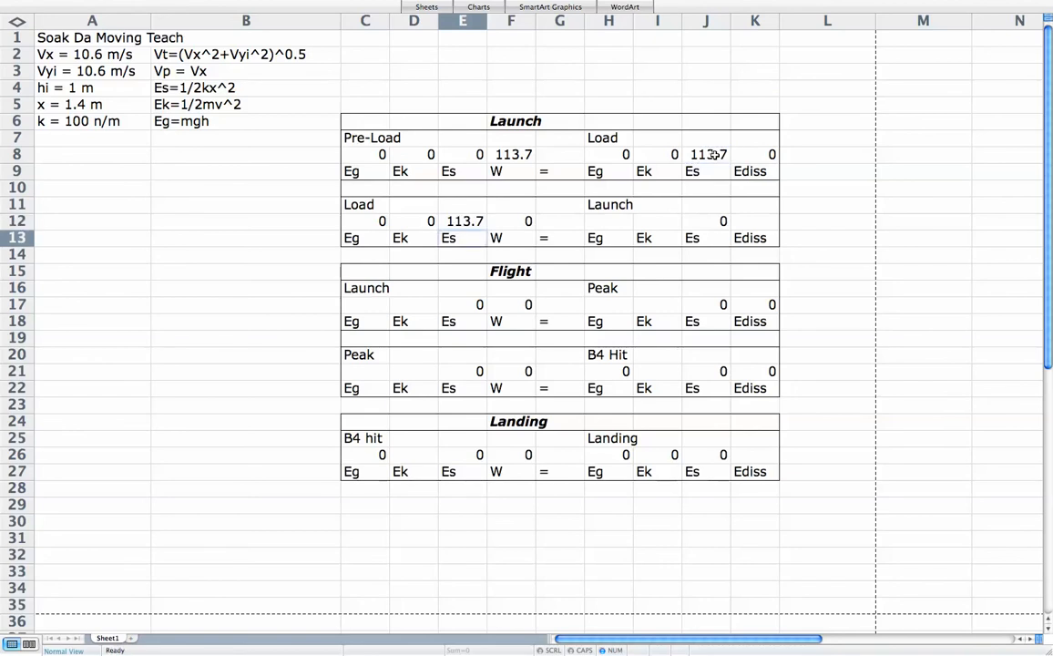
Enter the formula =.25*9.8*1 for the Launch gravitational energy (Eg) in cell H12.
left_click(600, 222)
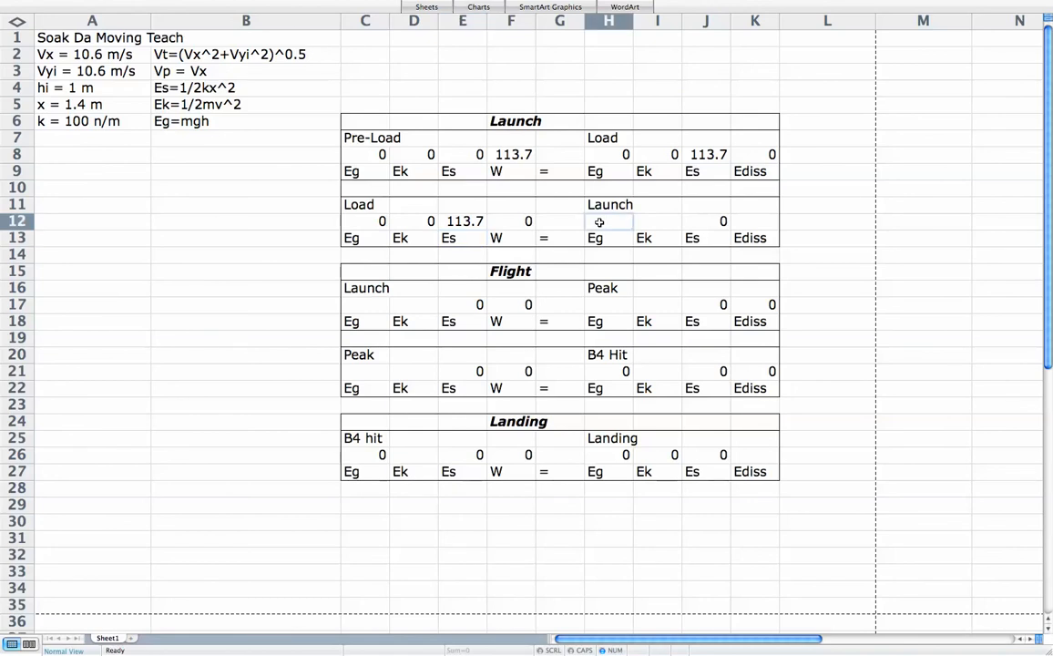
type(".")
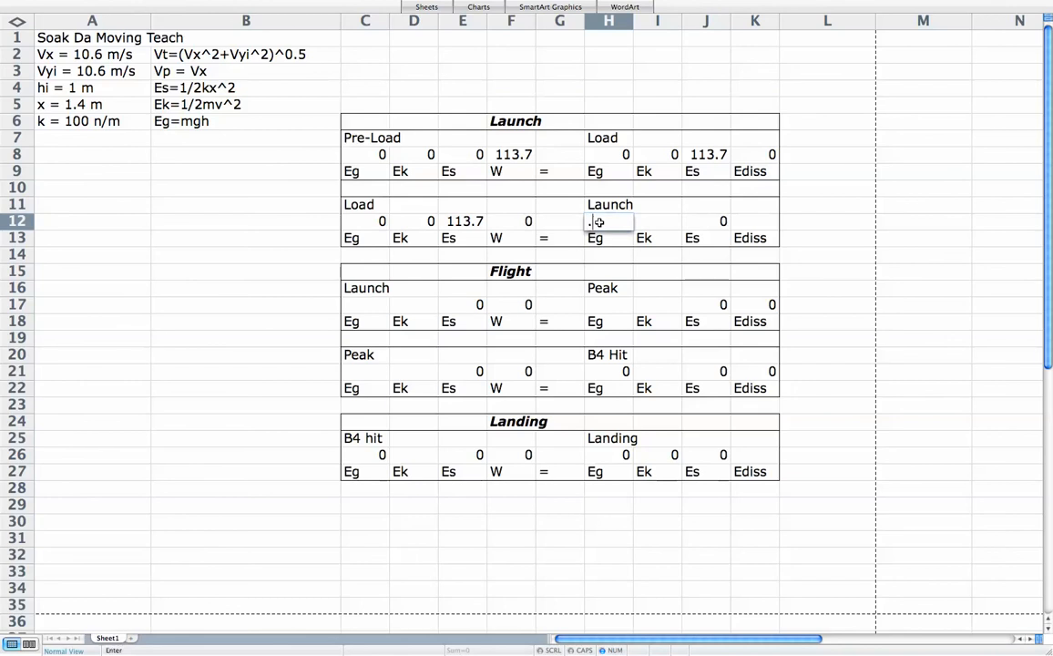
type("25*9.8")
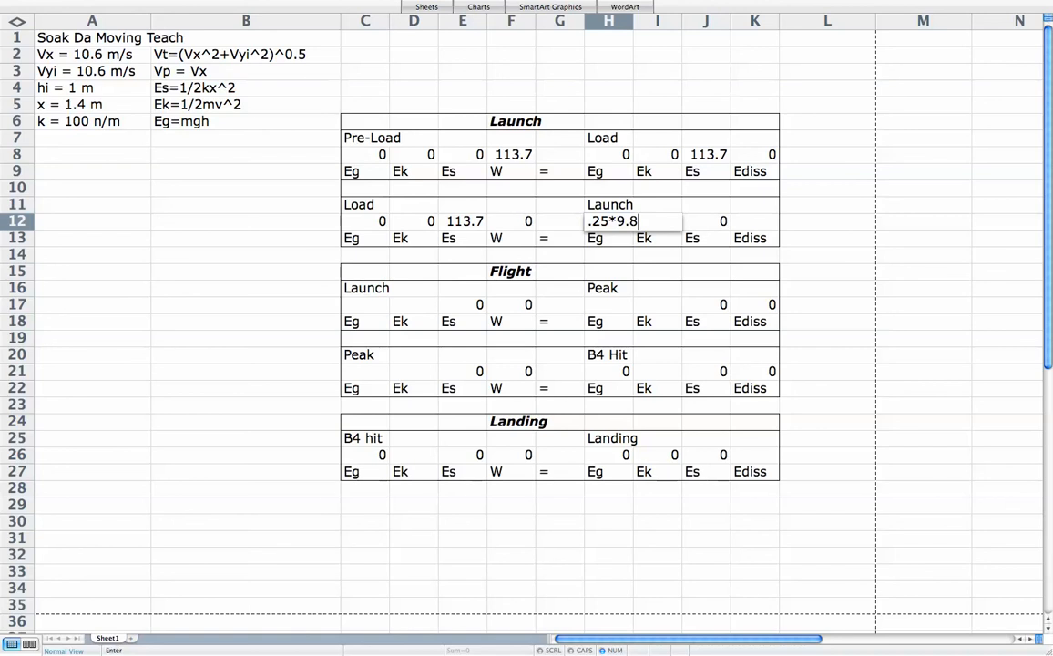
type("*1")
key("Return")
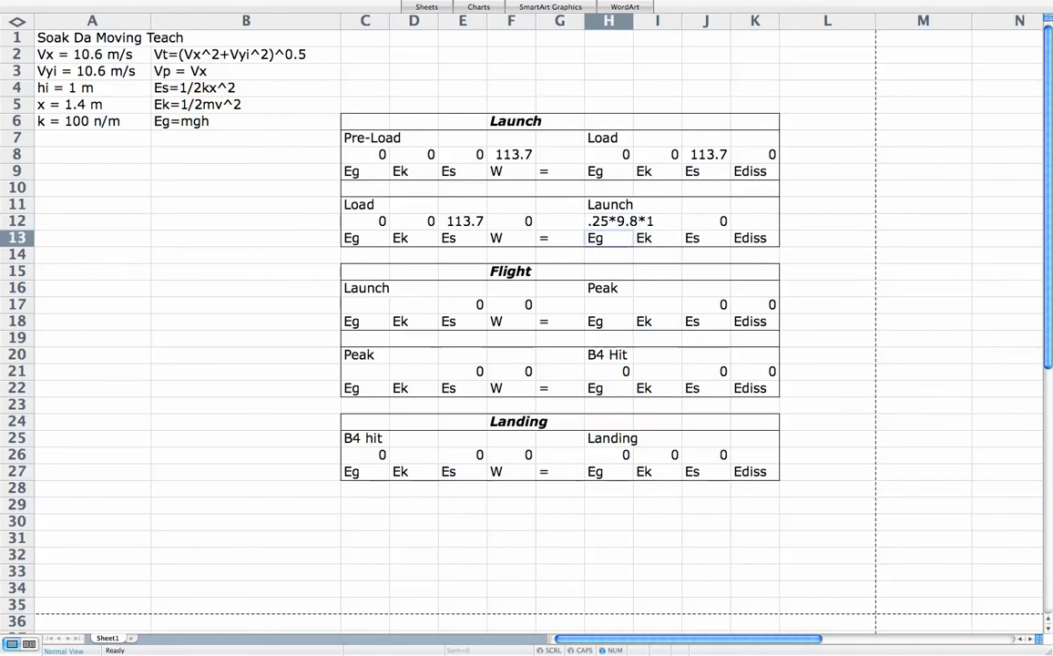
double_click(589, 222)
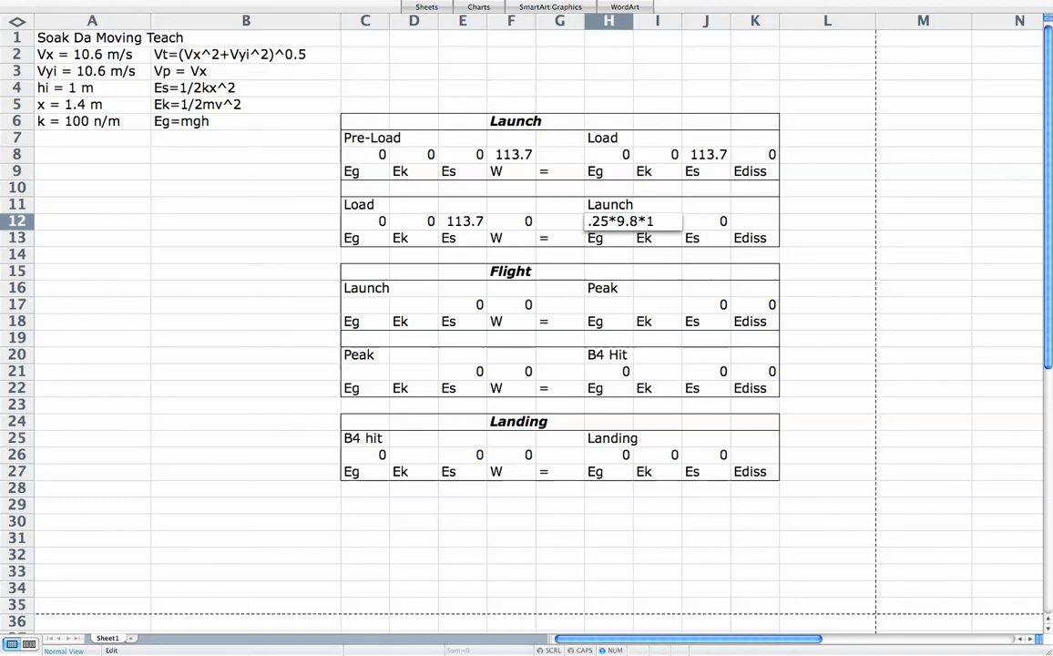
type("=")
key("Return")
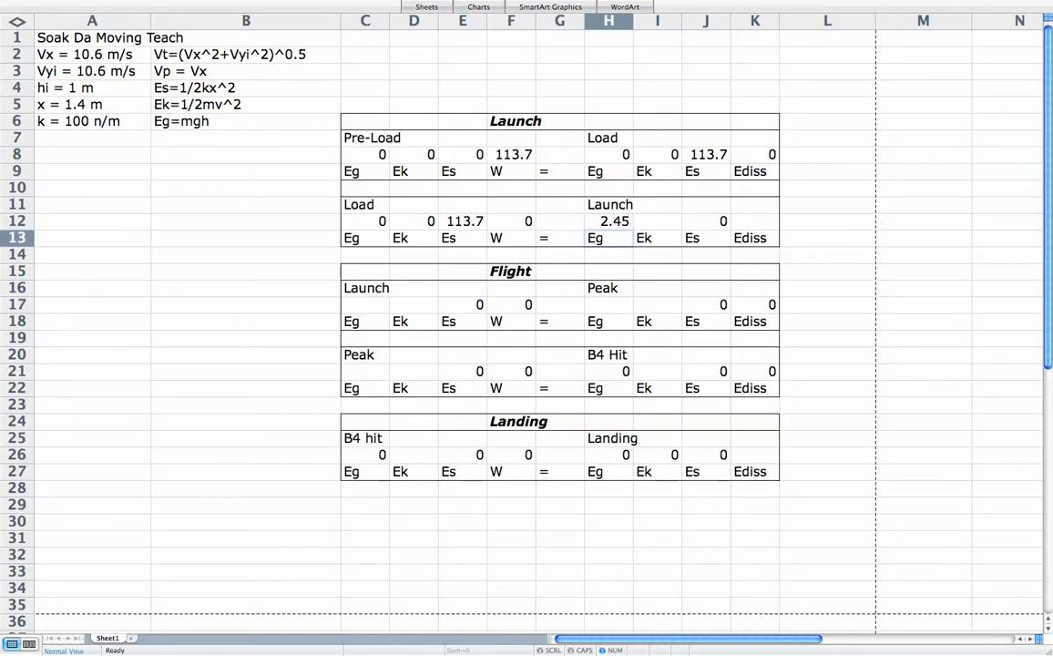
Enter the formula =.5*.25*15^2 for the Launch kinetic energy (Ek) in cell I12.
left_click(656, 223)
type("=")
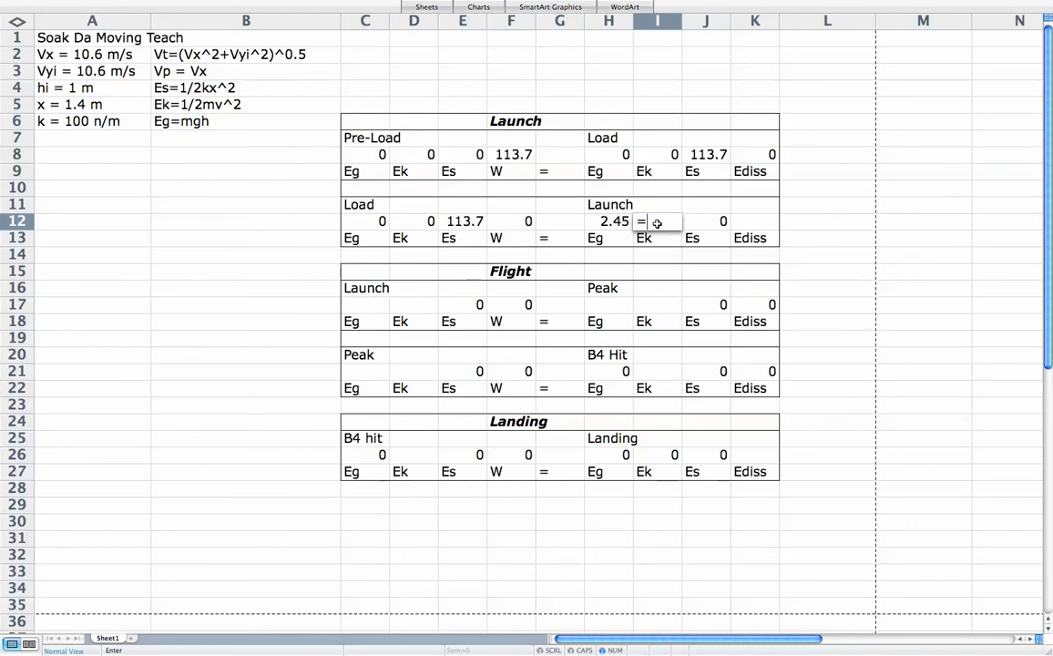
type(".5*.25*")
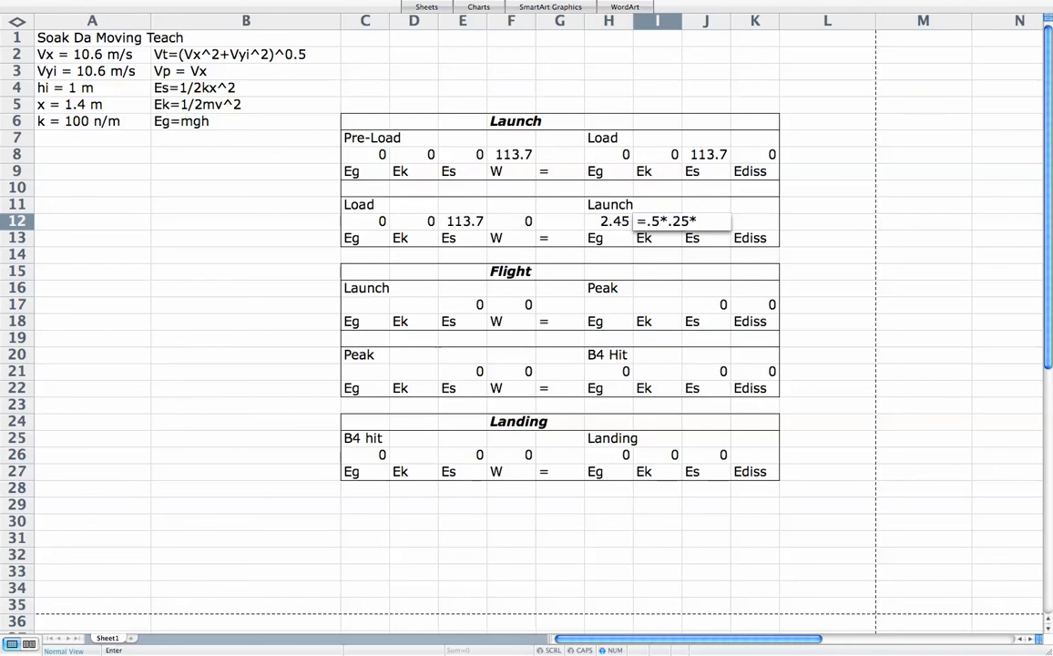
type("15^2")
key("Return")
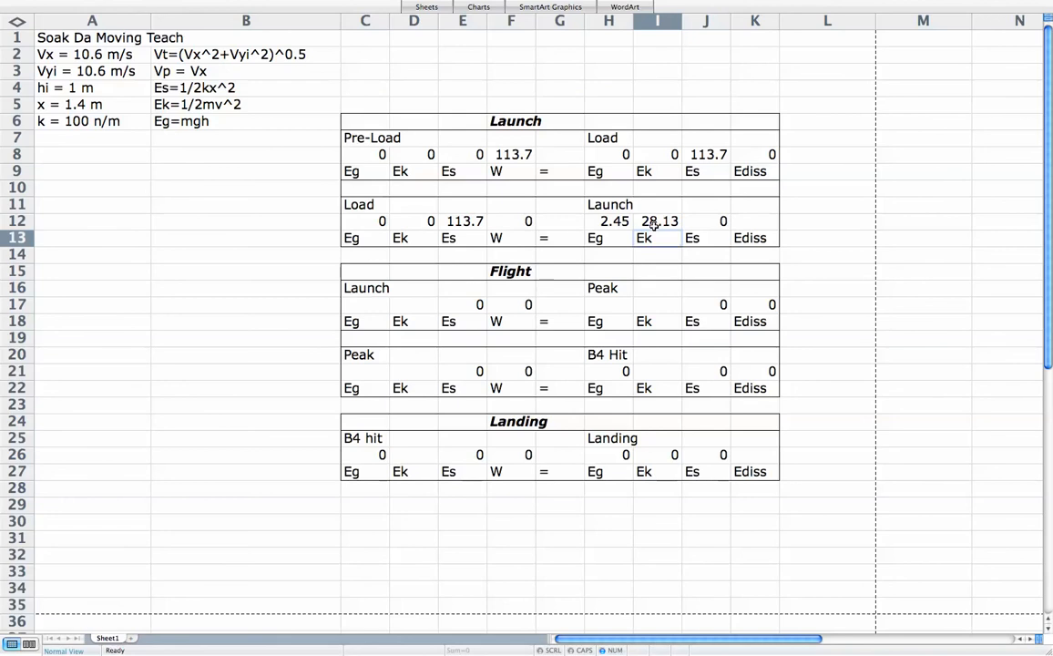
Calculate the Launch dissipated energy (Ediss) in cell K12 with =E12-(H12+I12).
left_click(752, 220)
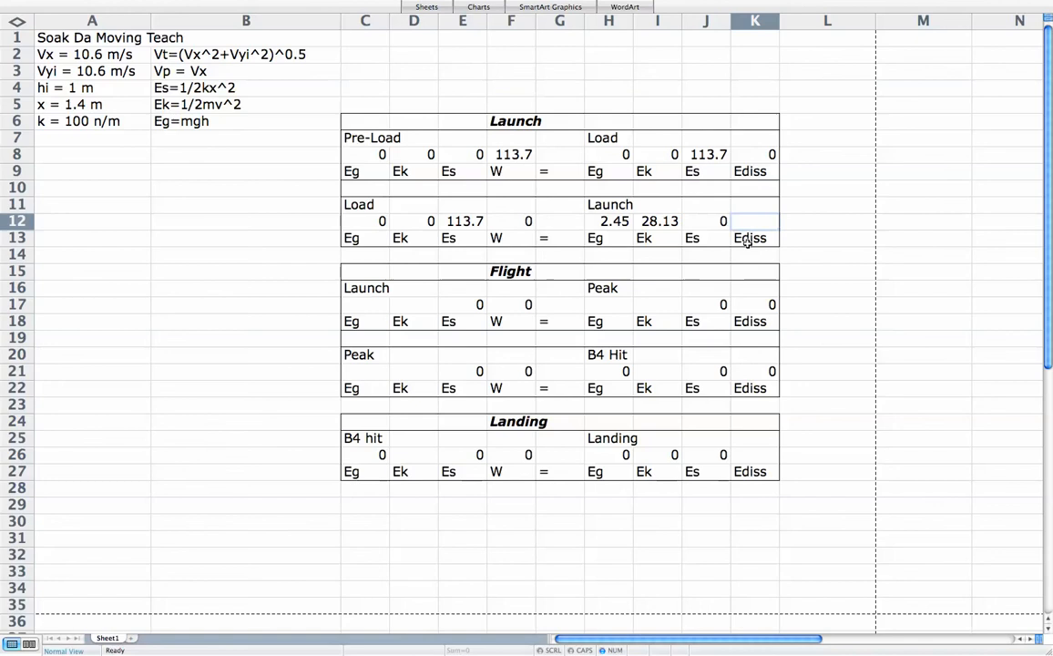
type("=")
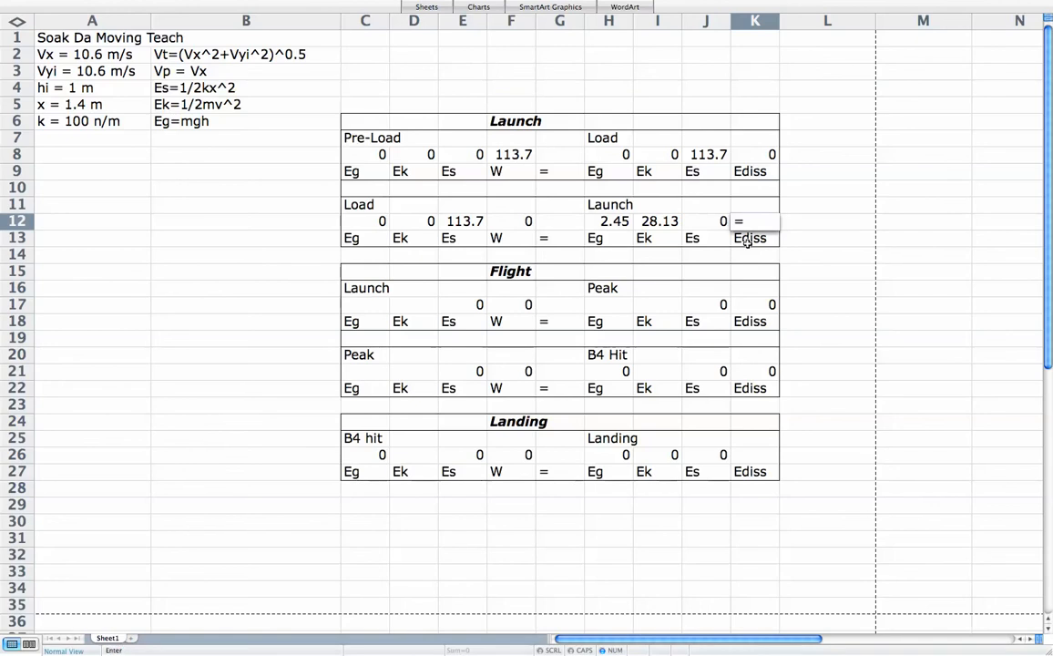
left_click(465, 222)
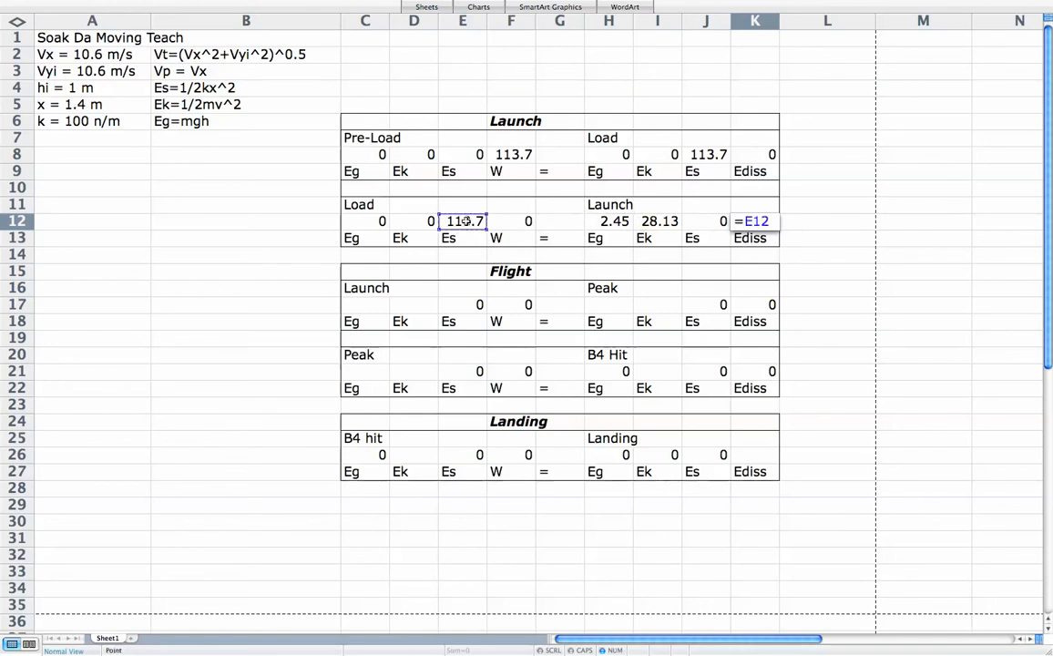
type("-(")
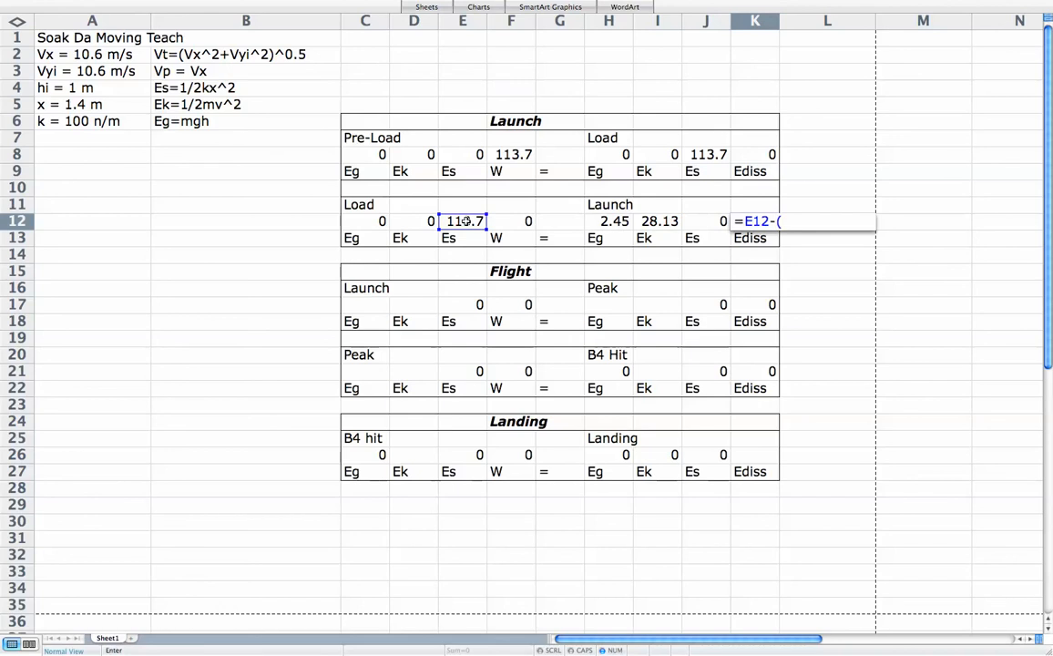
left_click(617, 223)
type("+")
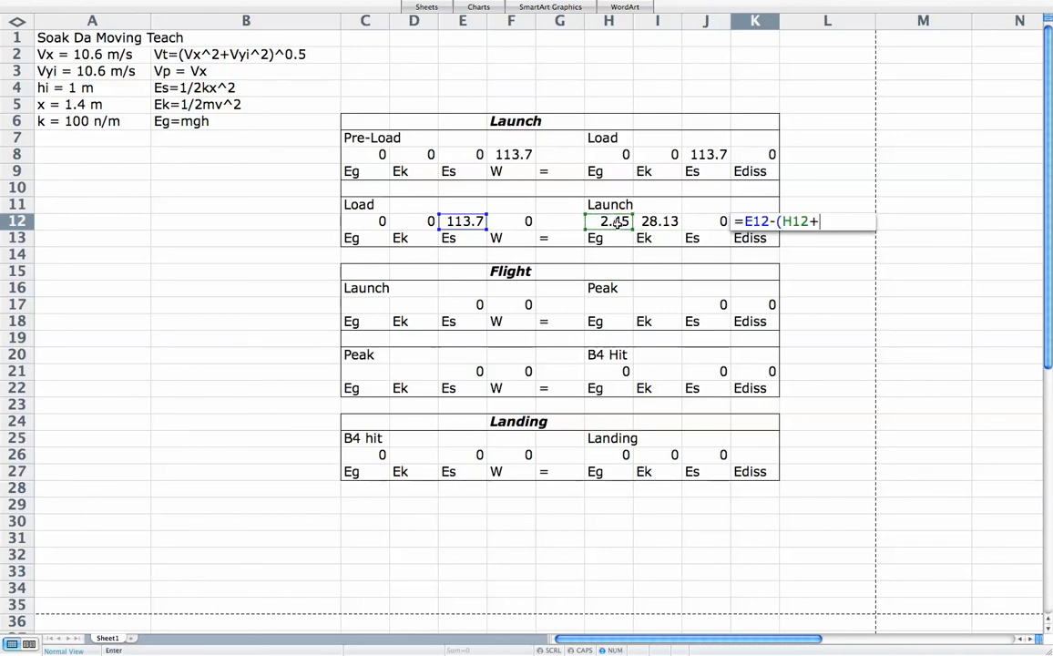
left_click(657, 223)
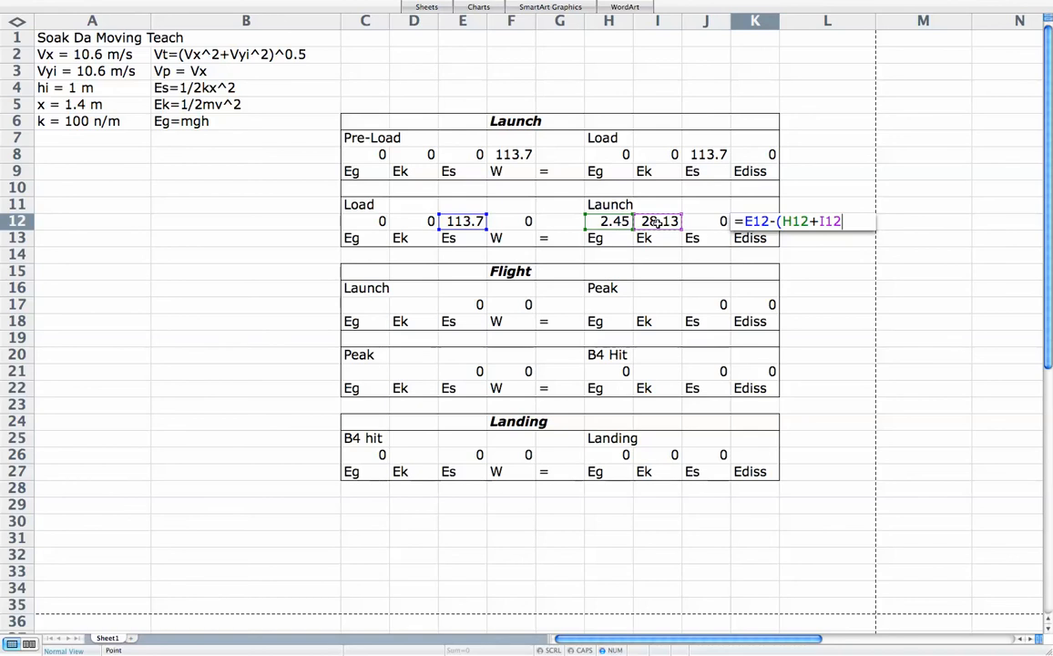
type(")")
key("Return")
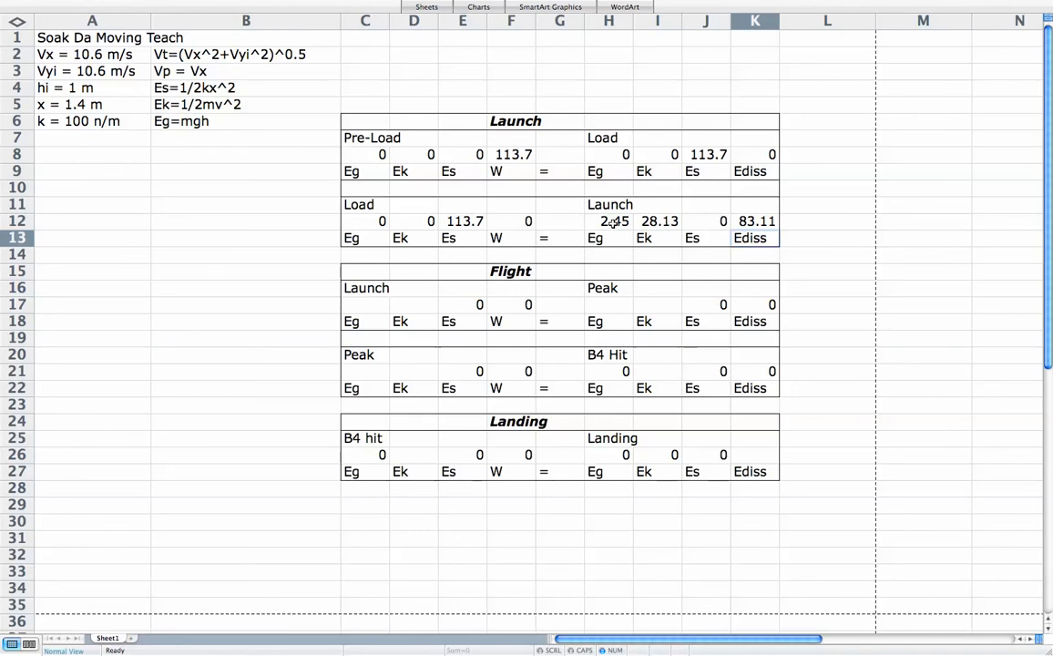
Copy the Launch Eg and Ek cells H12:I12 to the Flight section's Launch cells starting at C17.
left_click_drag(611, 221, 654, 222)
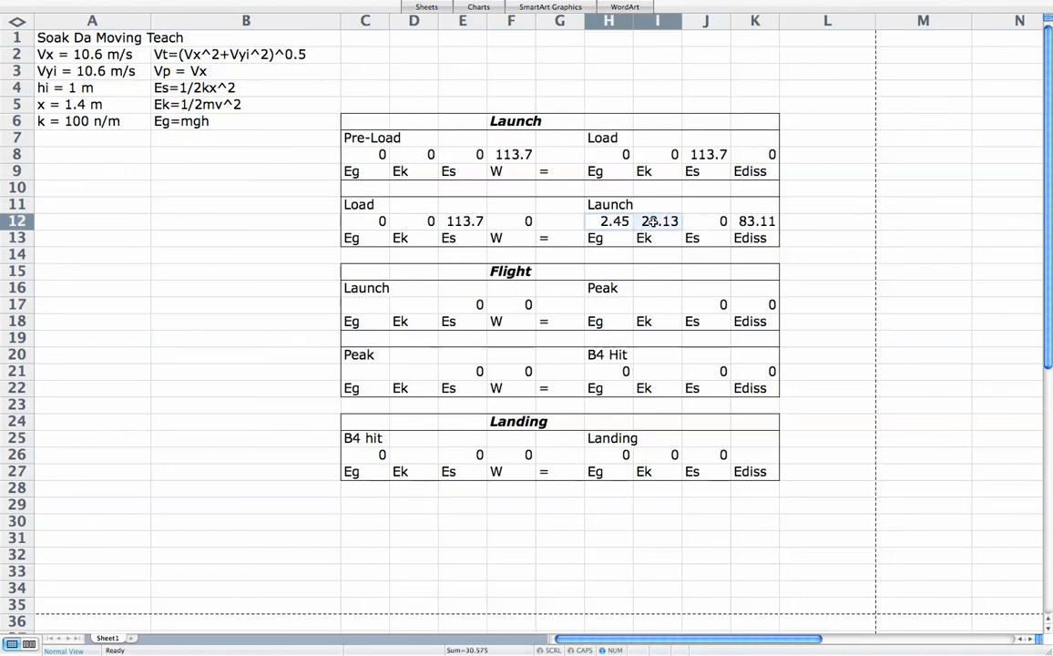
key("super+c")
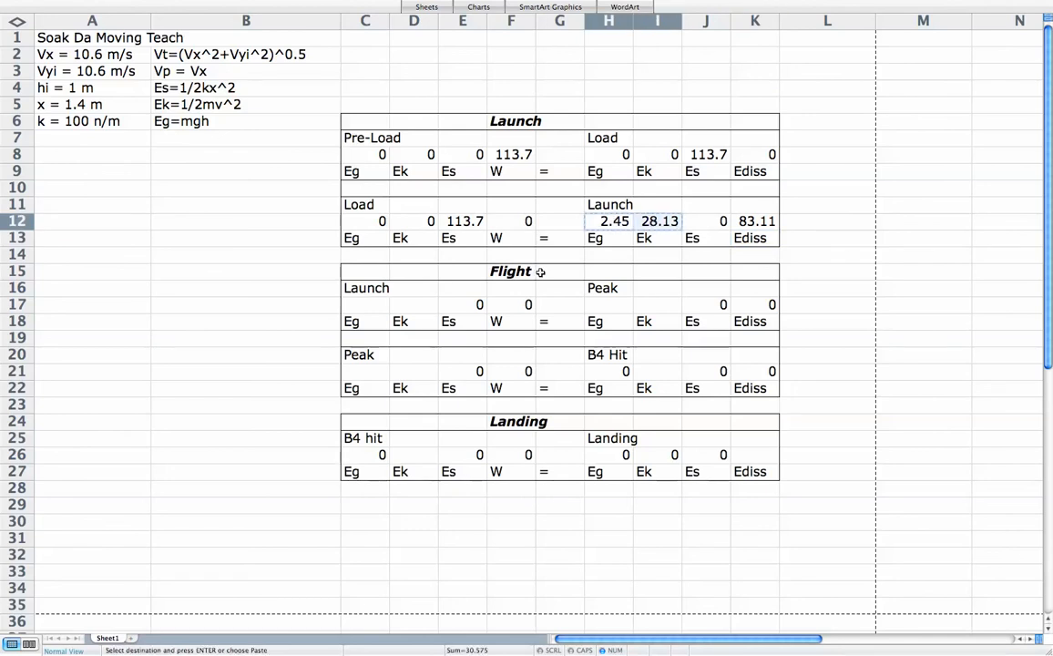
left_click(369, 304)
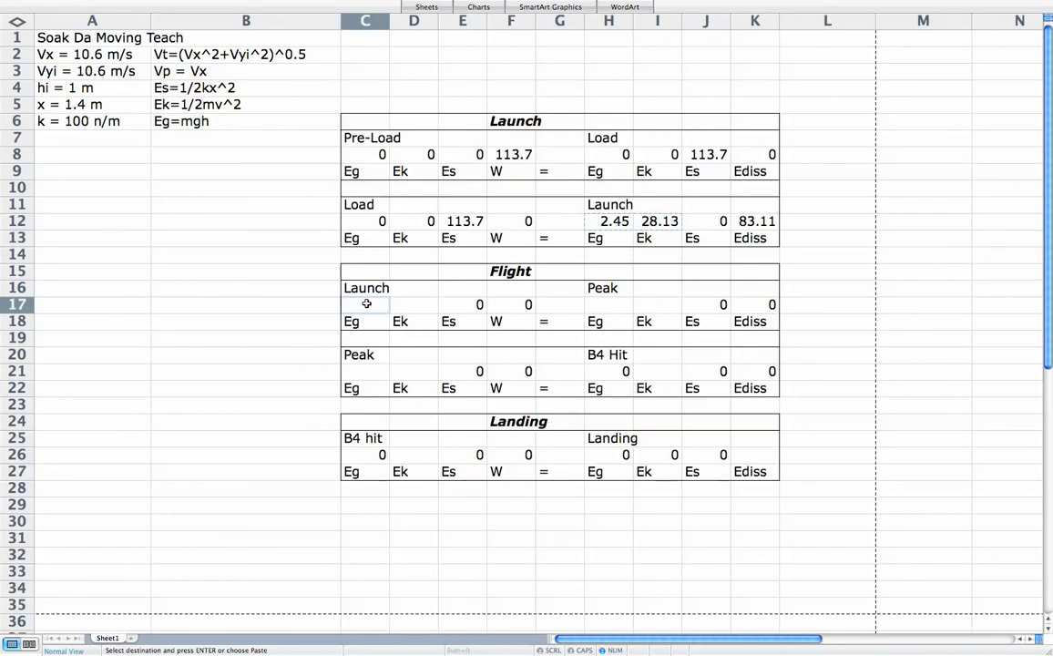